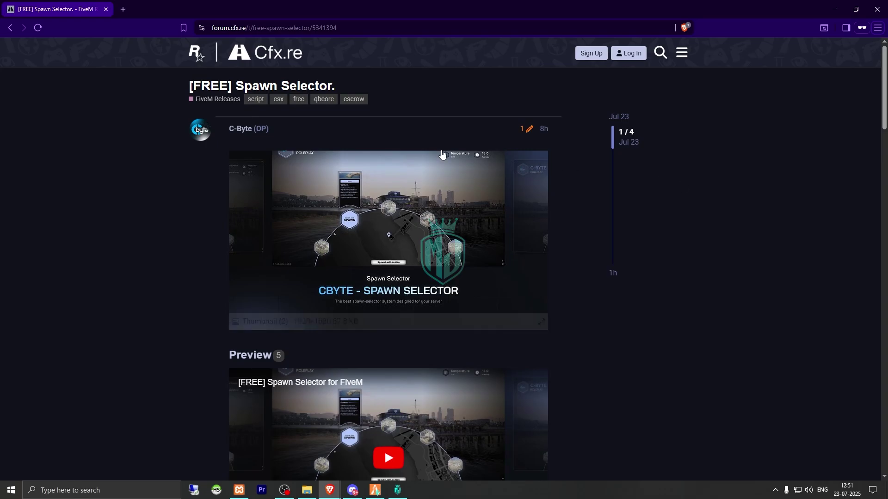
Open the forum post's Download Escrow link in a new tab and switch to the cbyte.tebex.io page.
scroll(310, 146, "down", 8)
scroll(315, 153, "down", 3)
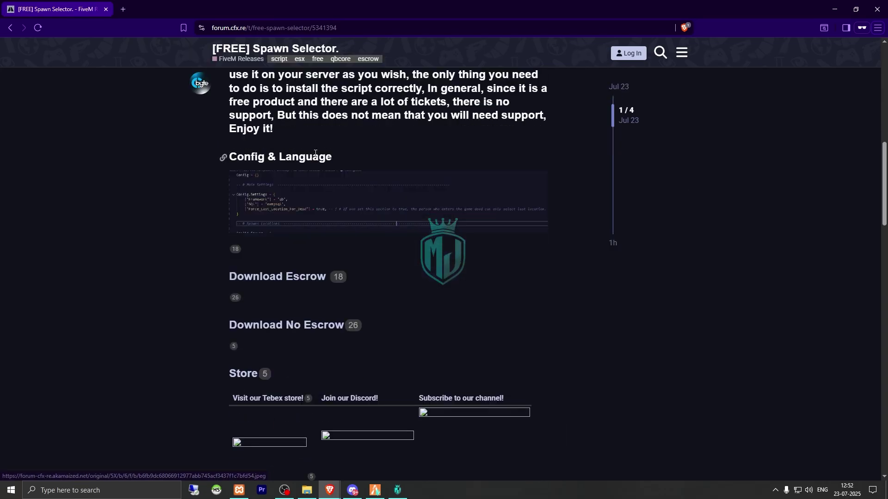
right_click(273, 277)
left_click(306, 285)
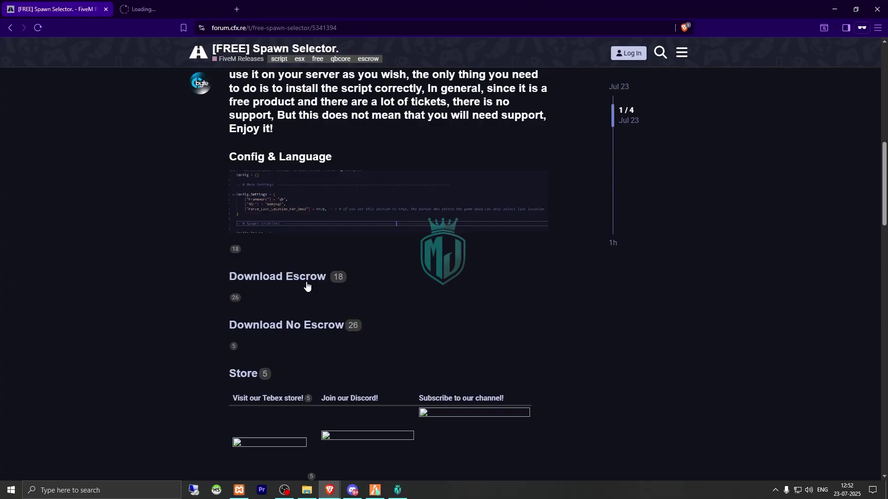
left_click(186, 5)
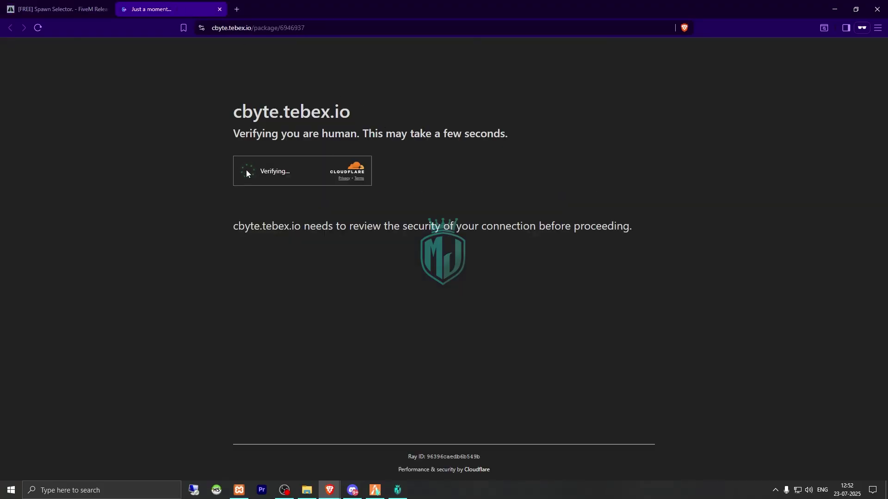
Pass the Cloudflare check and open the downloaded cb-spawn-selector-escrow.pack.zip in File Explorer.
left_click(247, 171)
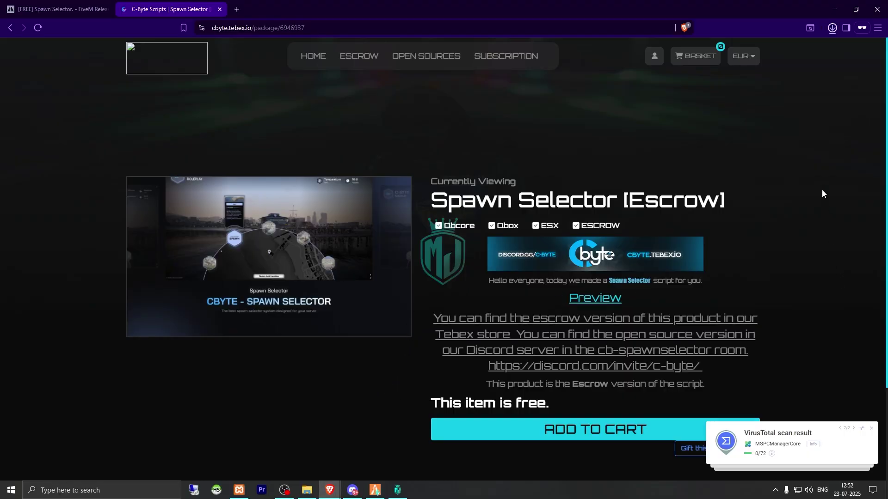
left_click(830, 30)
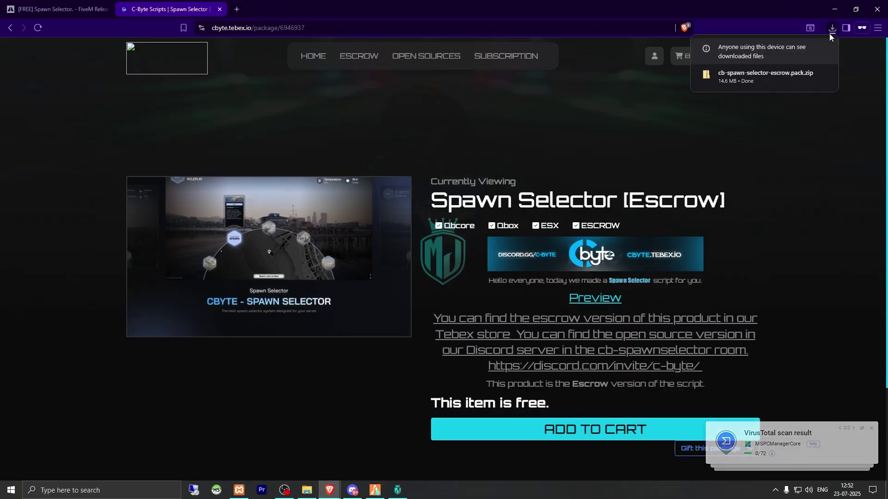
left_click(754, 76)
Paste the cb-spawn-selector folder into the server's resources folder.
left_click(313, 243)
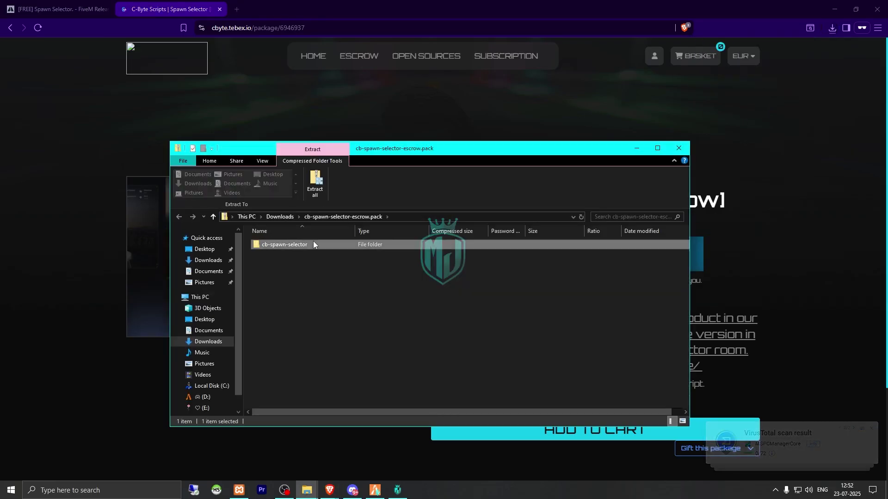
mouse_move(307, 489)
left_click(285, 463)
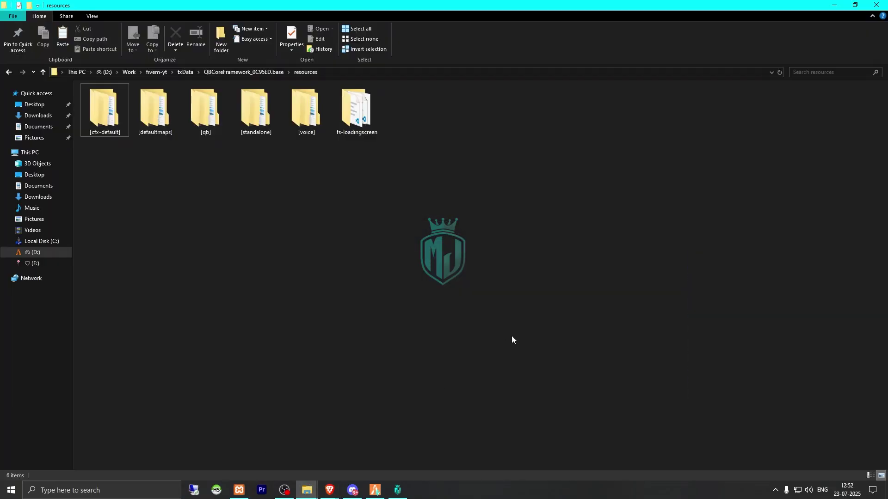
key("ctrl+v")
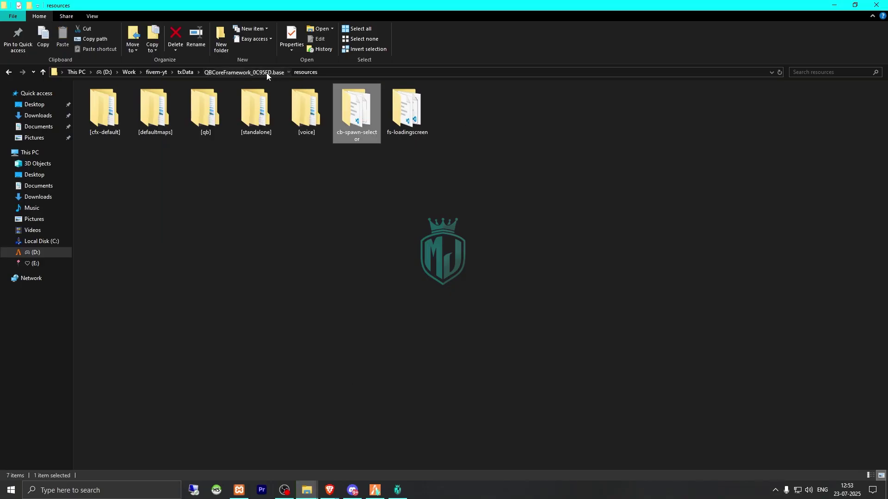
Add an 'ensure cb-spawn-selector' line under ensure [qb] in server.cfg.
left_click(267, 73)
double_click(327, 107)
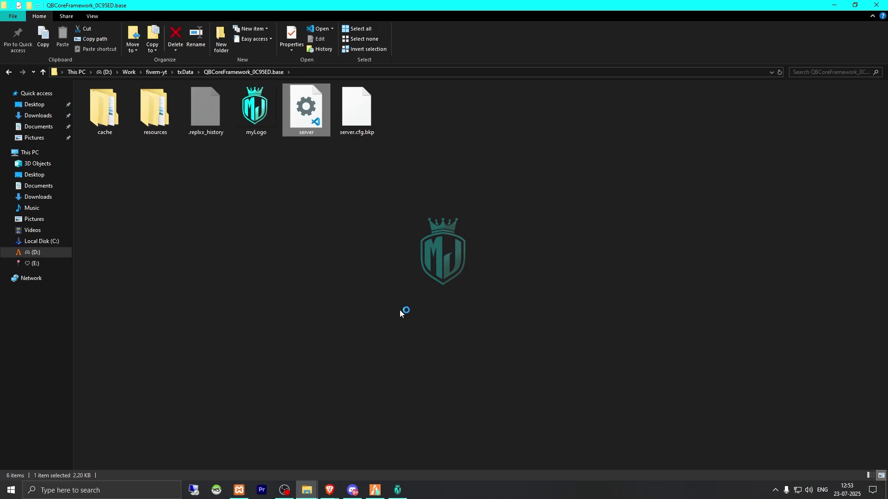
scroll(84, 282, "down", 7)
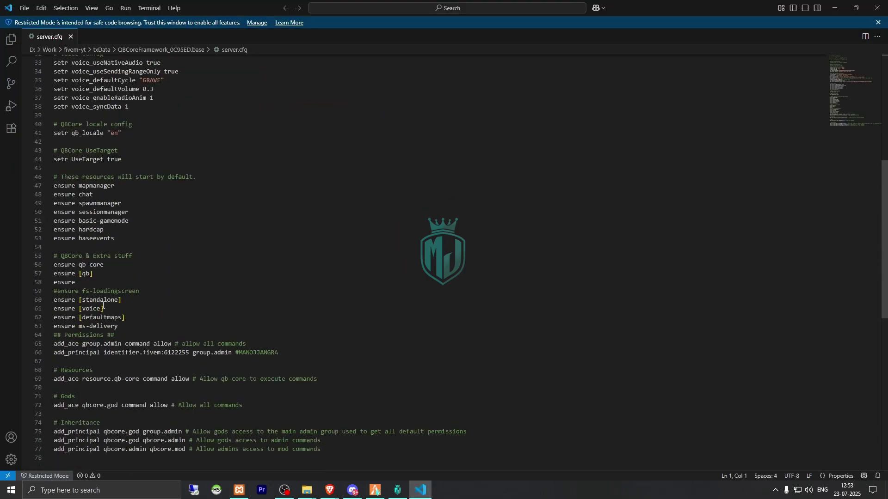
left_click(84, 282)
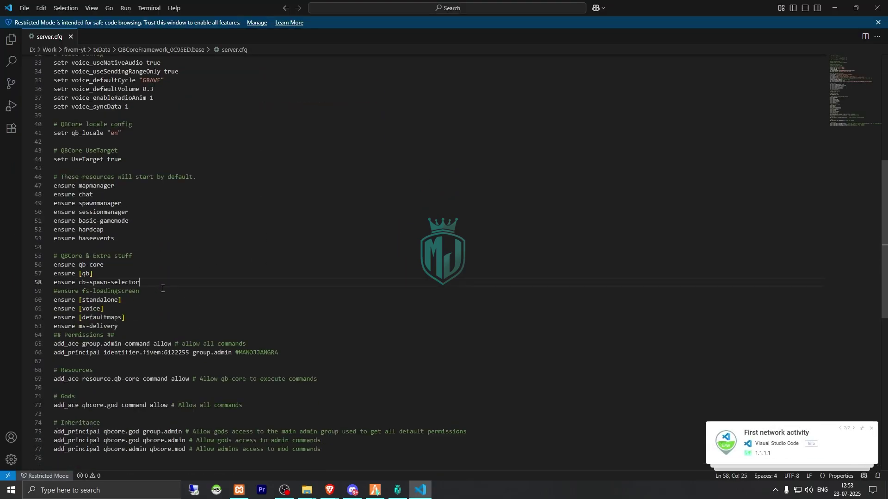
left_click(827, 7)
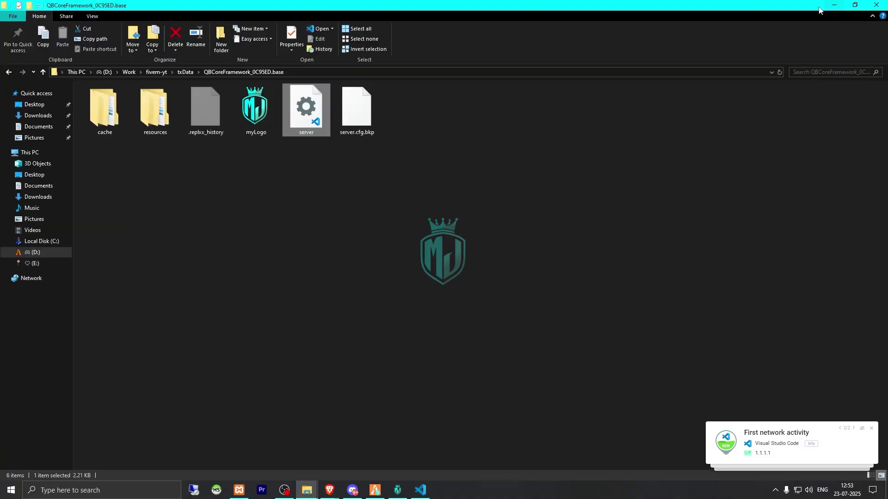
Open cb-spawn-selector/shared/settings.lua and check it uses Framework 'qb' and SQL 'oxmysql'.
double_click(138, 117)
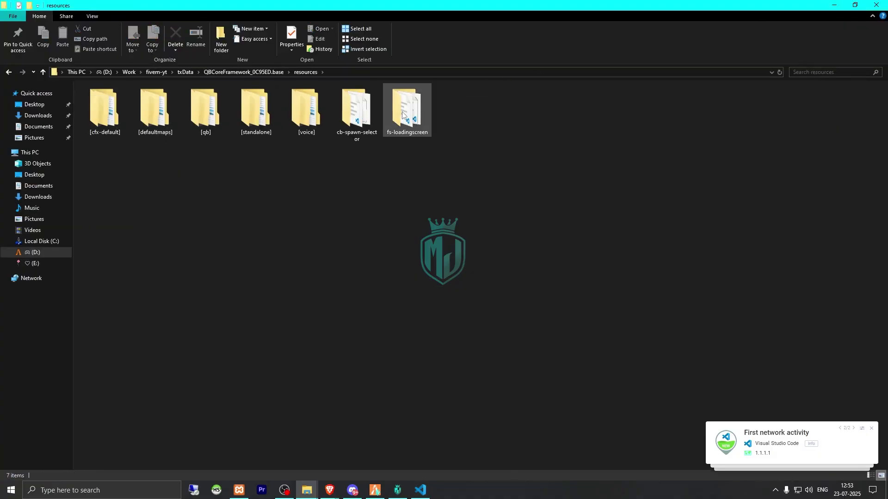
double_click(358, 110)
double_click(126, 129)
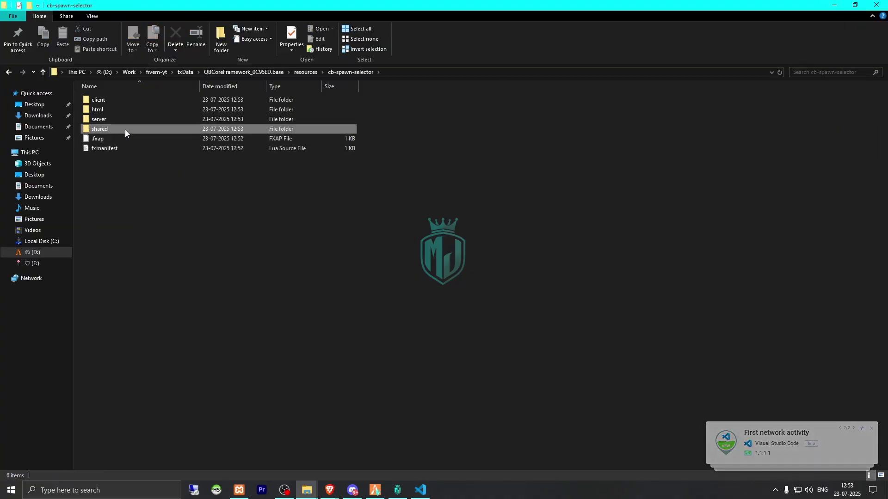
double_click(151, 119)
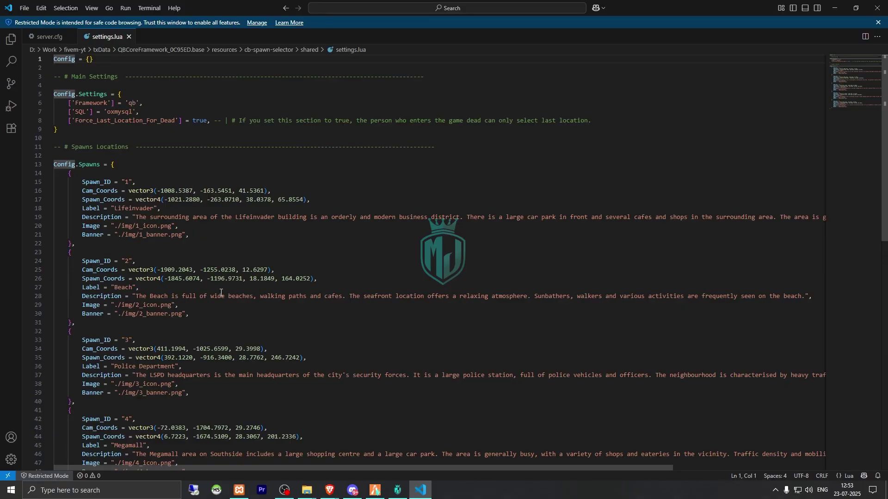
scroll(221, 296, "down", 10)
scroll(231, 310, "up", 10)
key("shift+alt+r")
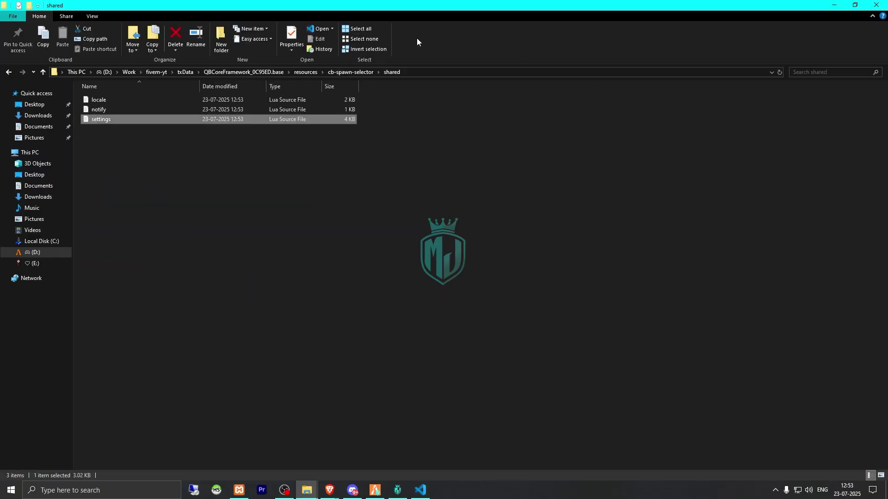
Delete the qb-spawn folder from the resources/[qb] folder.
left_click(302, 74)
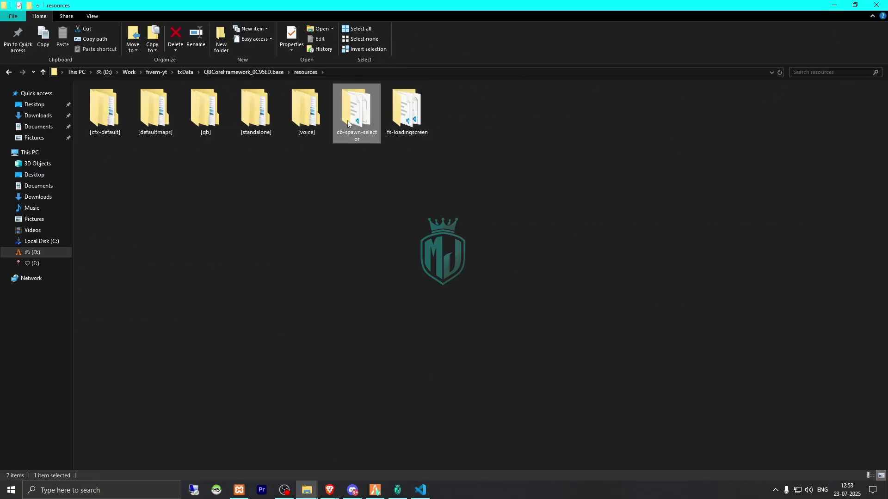
double_click(222, 121)
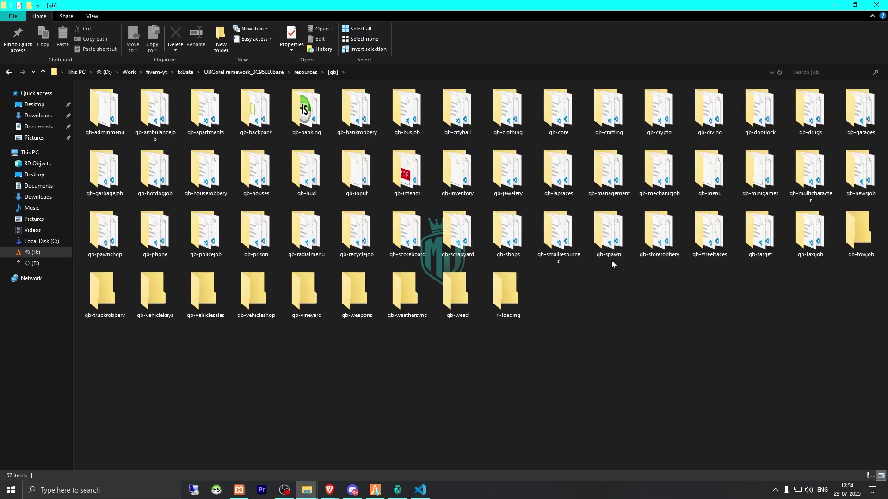
left_click(611, 244)
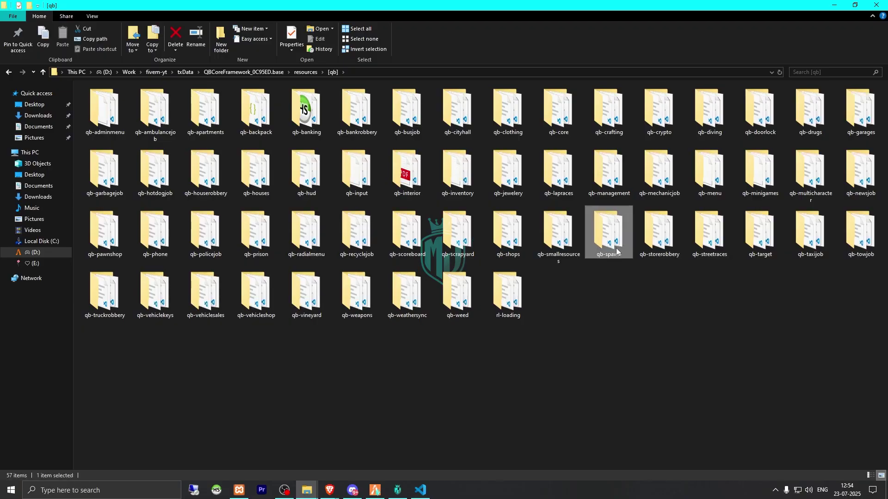
right_click(617, 252)
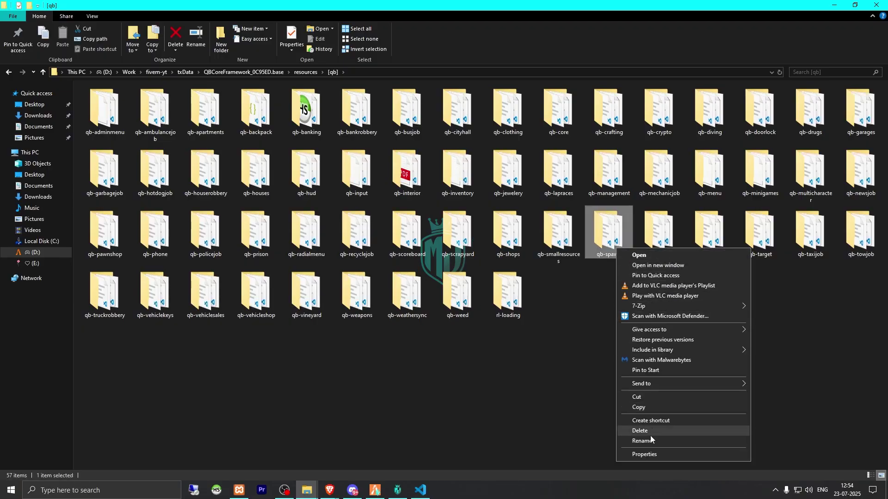
left_click(639, 431)
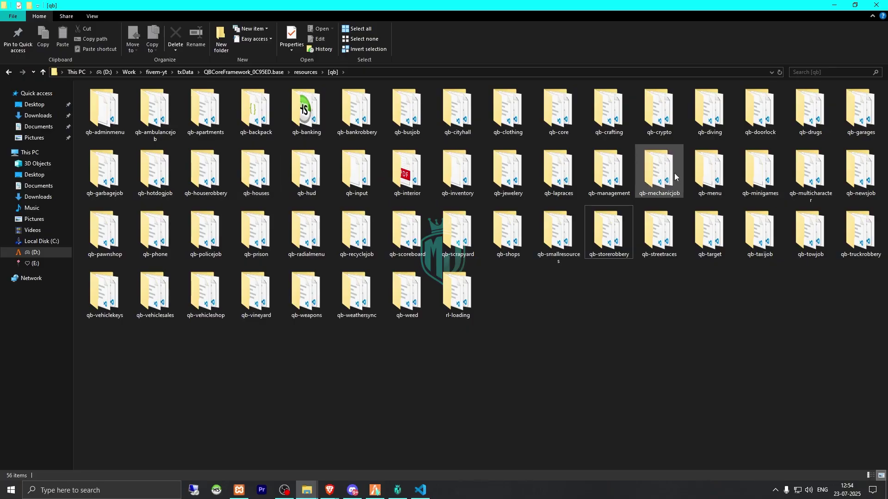
Review the qb-multicharacter fxmanifest.lua in VS Code.
double_click(809, 175)
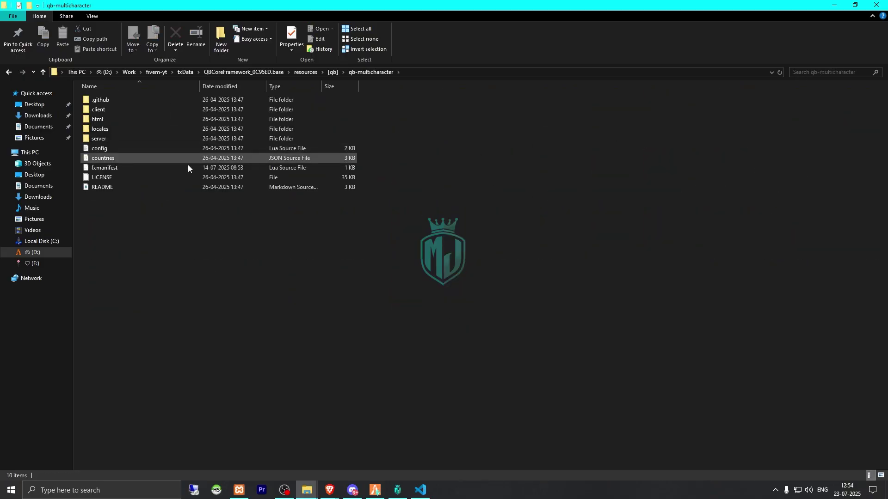
double_click(147, 169)
scroll(129, 401, "down", 2)
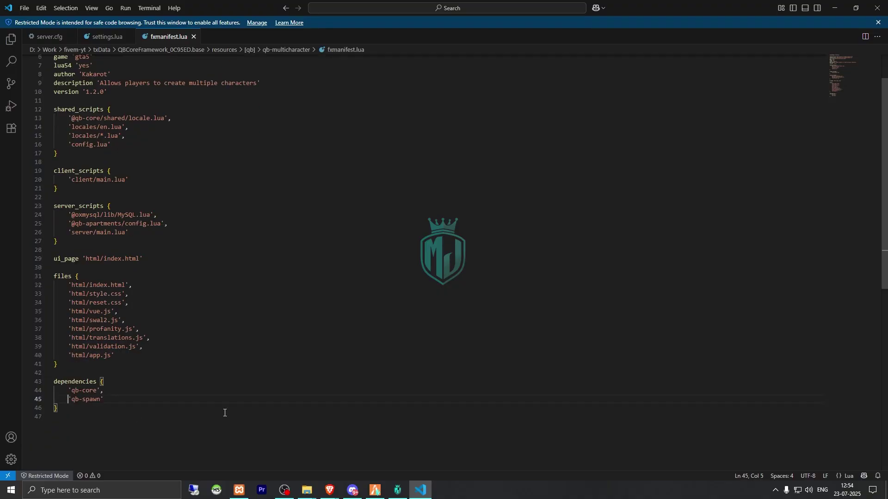
left_click(828, 10)
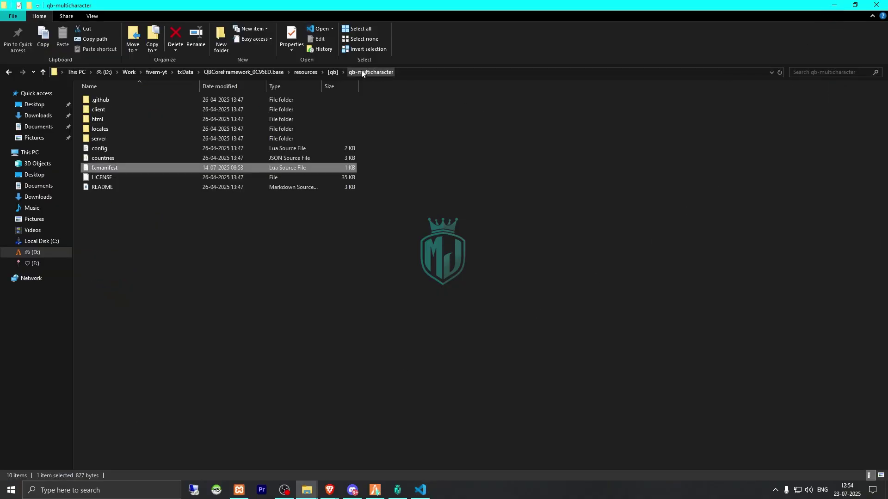
left_click(334, 72)
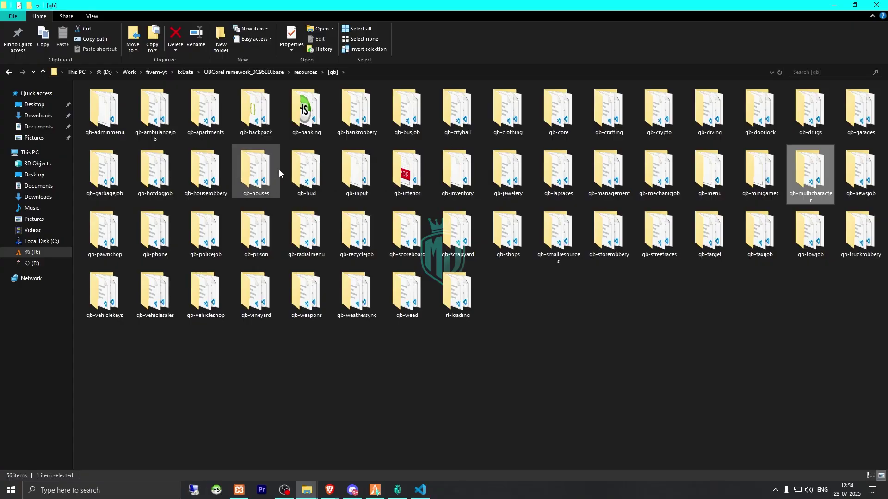
Review the qb-houses fxmanifest.lua in VS Code.
double_click(250, 175)
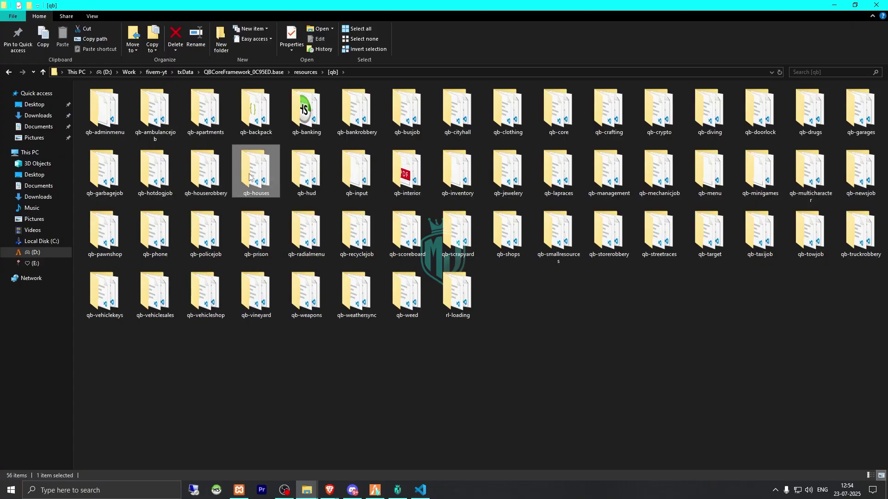
double_click(111, 159)
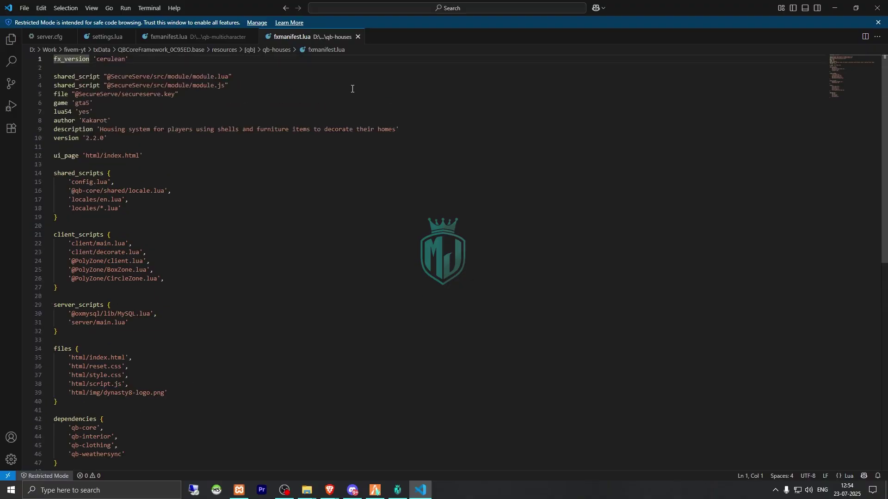
left_click(357, 37)
left_click(834, 7)
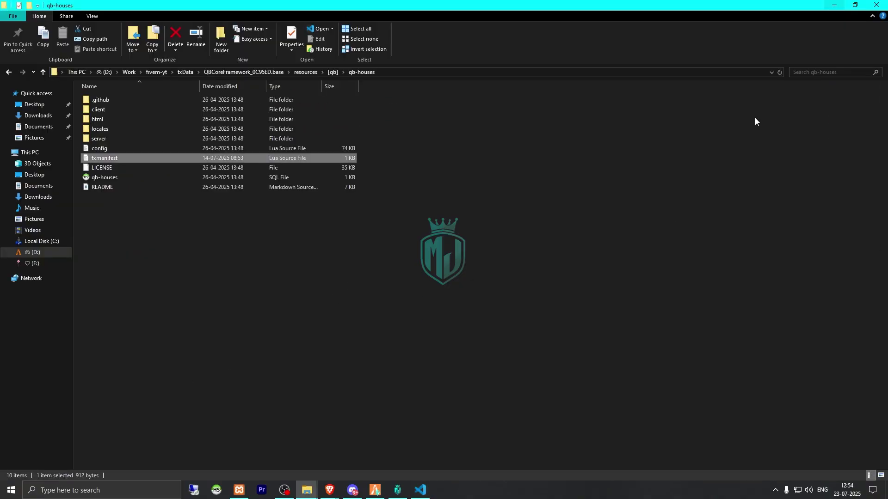
left_click(333, 72)
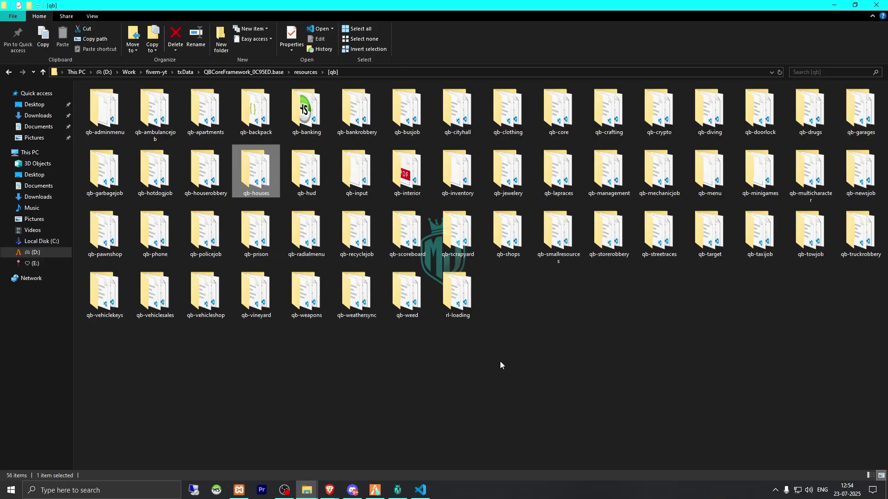
Restart the server from the in-game txAdmin panel and confirm.
left_click(375, 490)
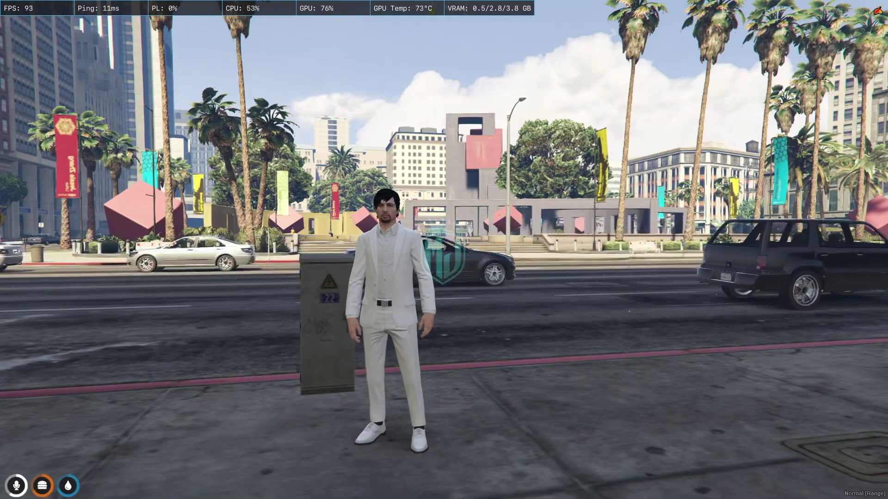
key("F1")
key("e")
key("e")
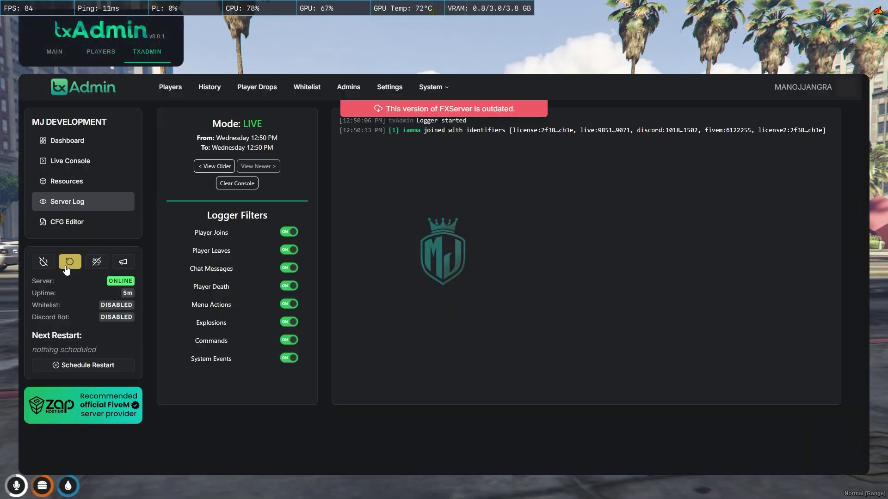
left_click(70, 261)
left_click(547, 296)
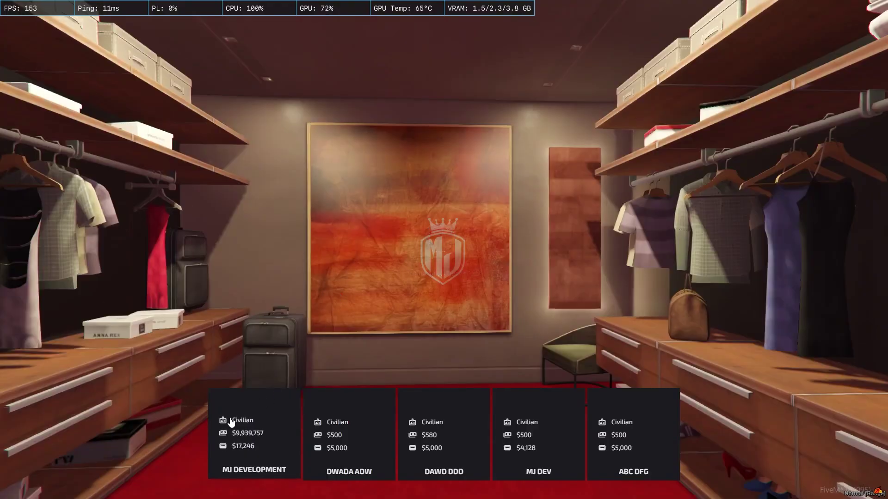
Select the first character and play it to reach the C-BYTE spawn selector.
left_click(231, 423)
left_click(217, 399)
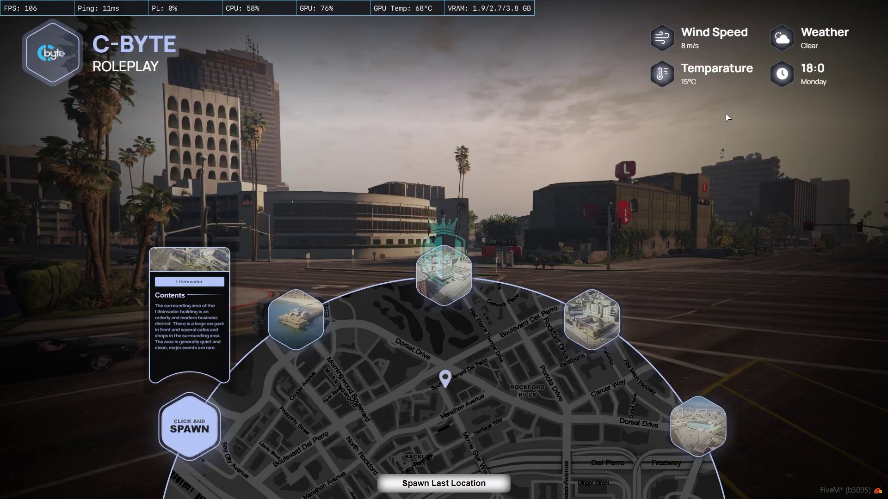
Cycle through the Beach, Police Department, Pinkcage Motel, Megamall and Lifeinvader cards, then spawn at Police Department.
left_click(280, 327)
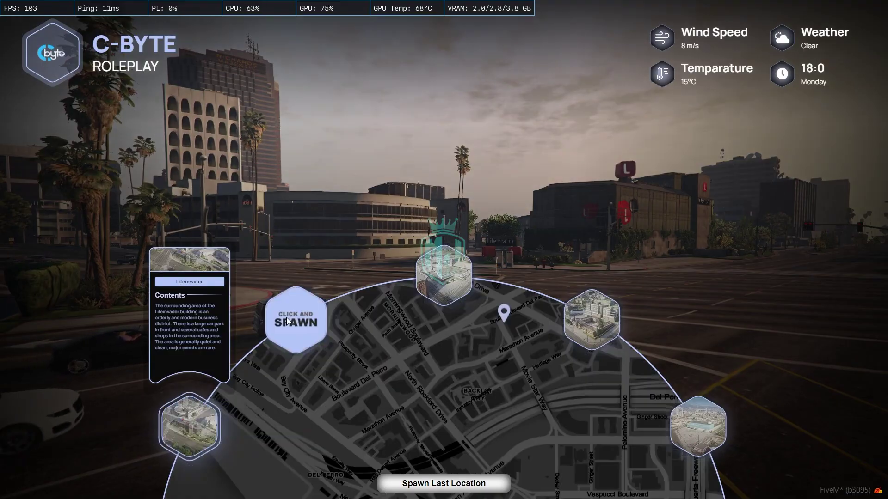
left_click(434, 277)
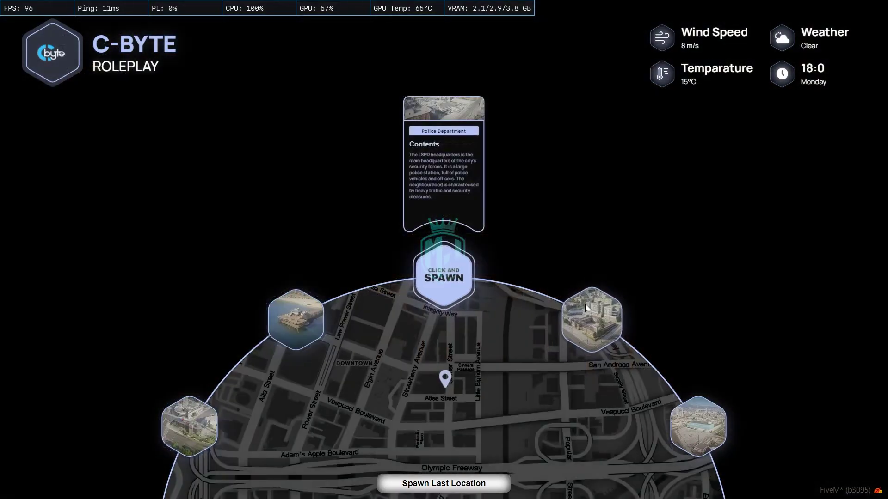
left_click(585, 308)
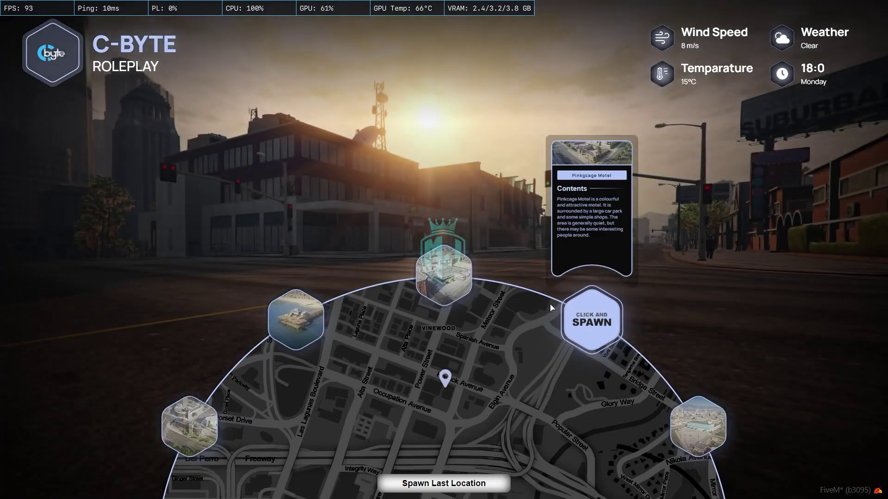
left_click(705, 435)
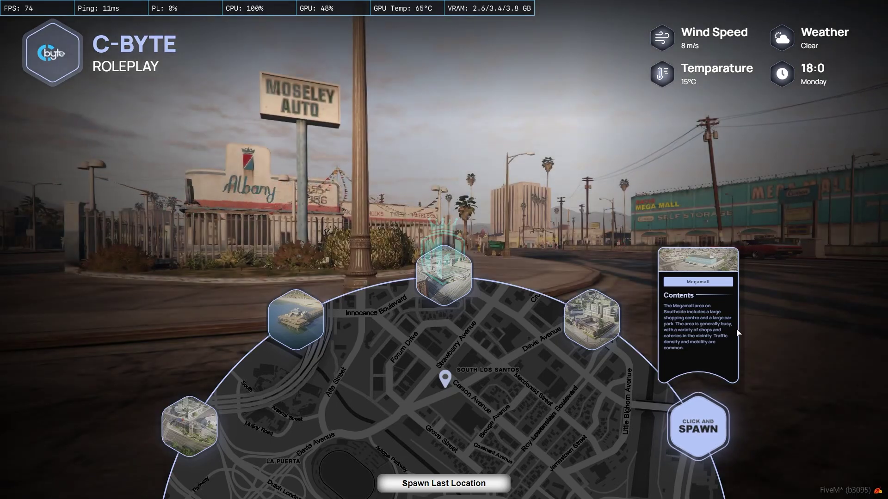
left_click(601, 320)
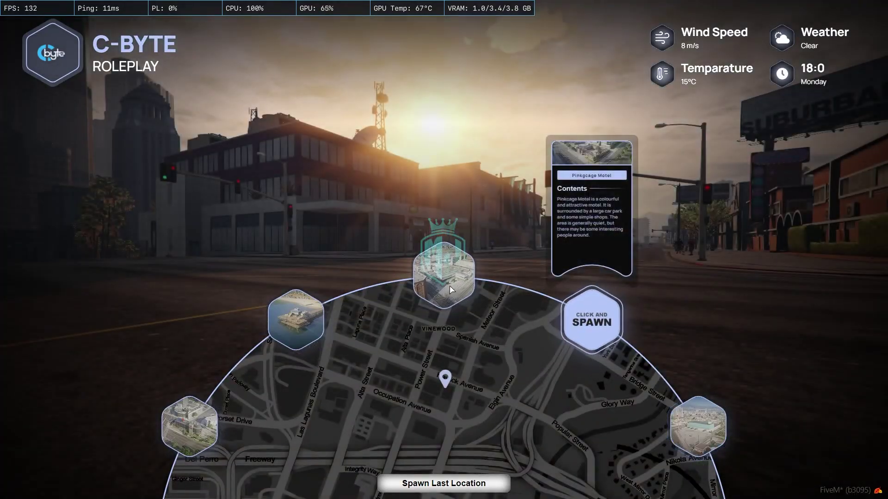
left_click(451, 289)
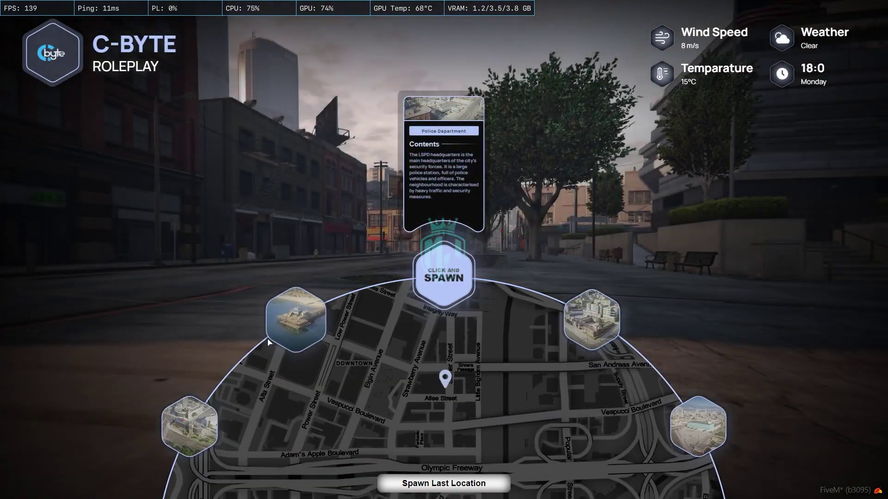
left_click(282, 325)
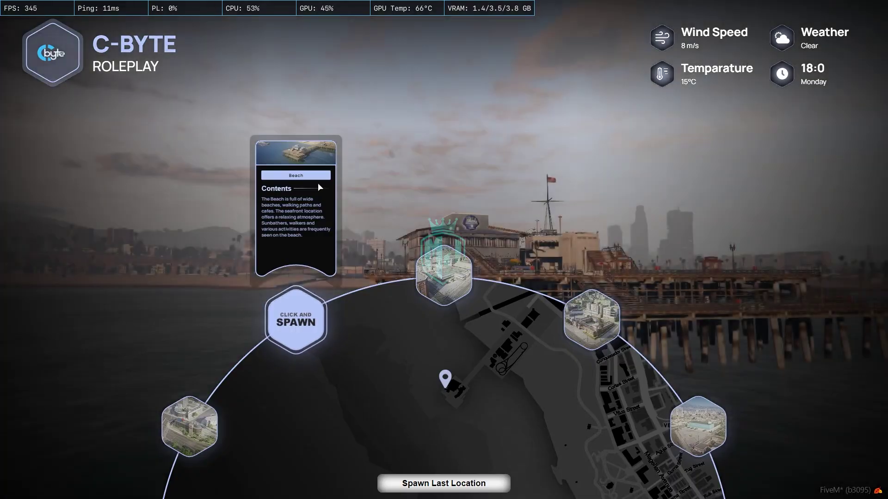
left_click(190, 425)
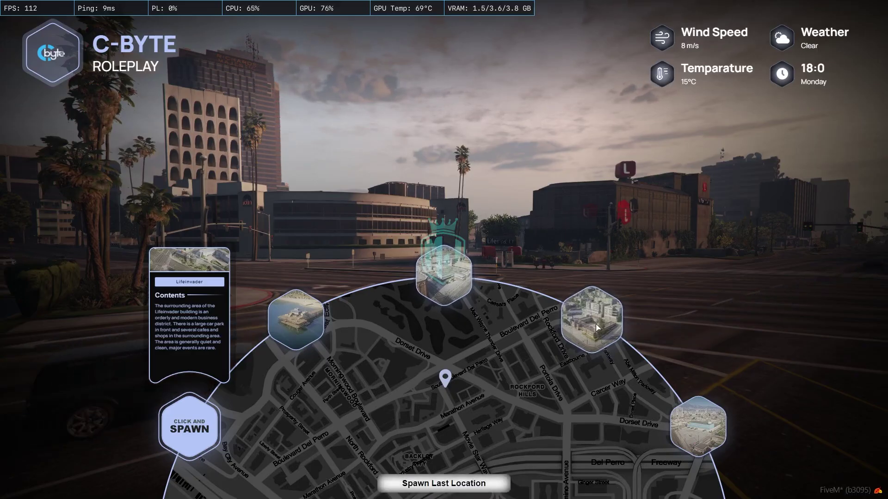
left_click(567, 319)
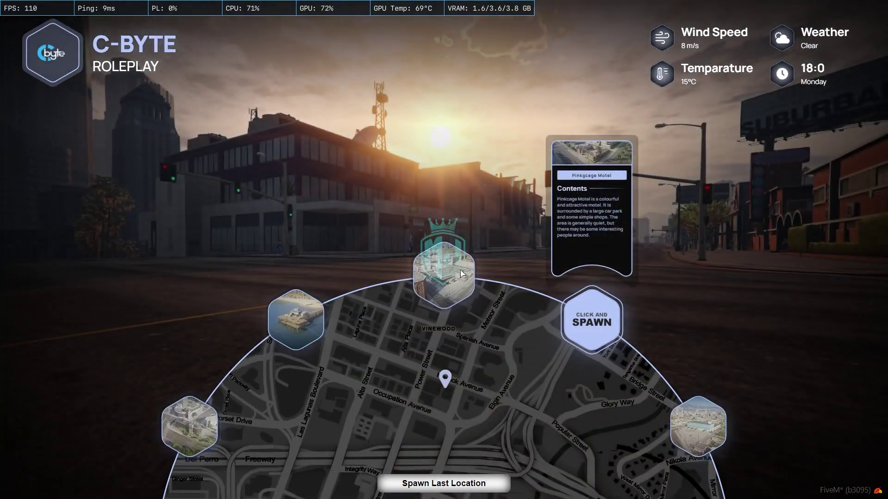
left_click(462, 273)
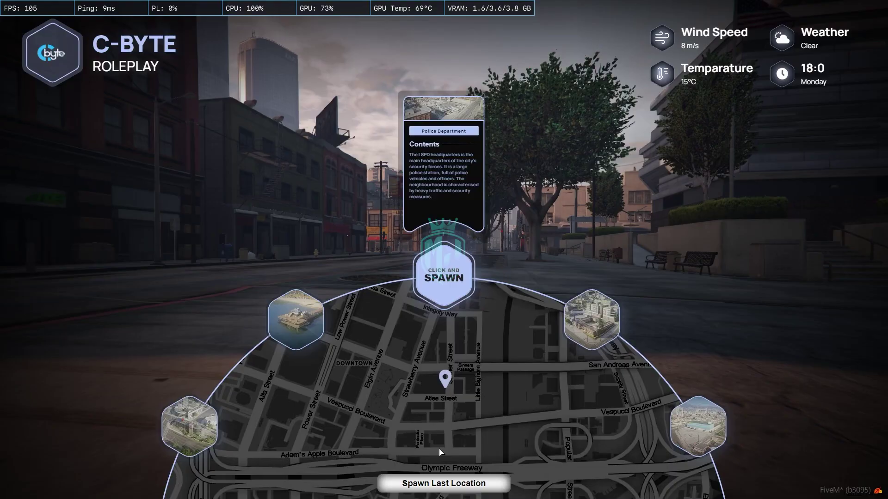
left_click(444, 276)
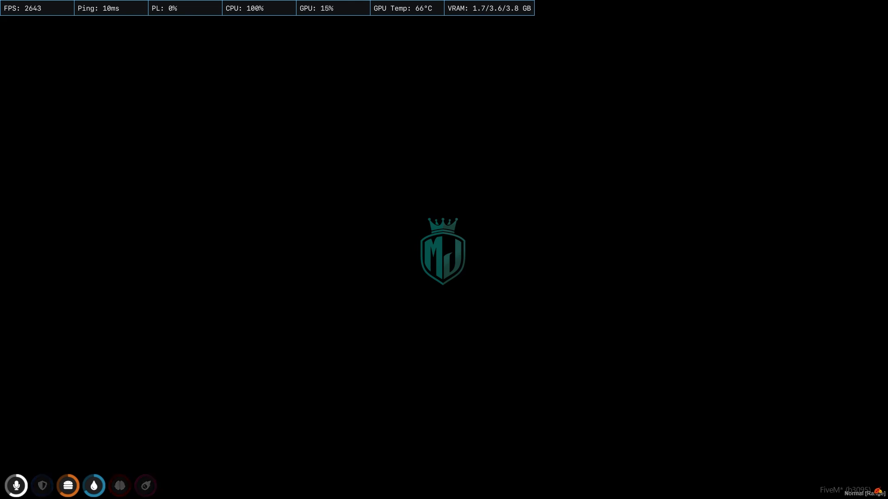
Walk the spawned character down the steps and along the city sidewalk.
key("w")
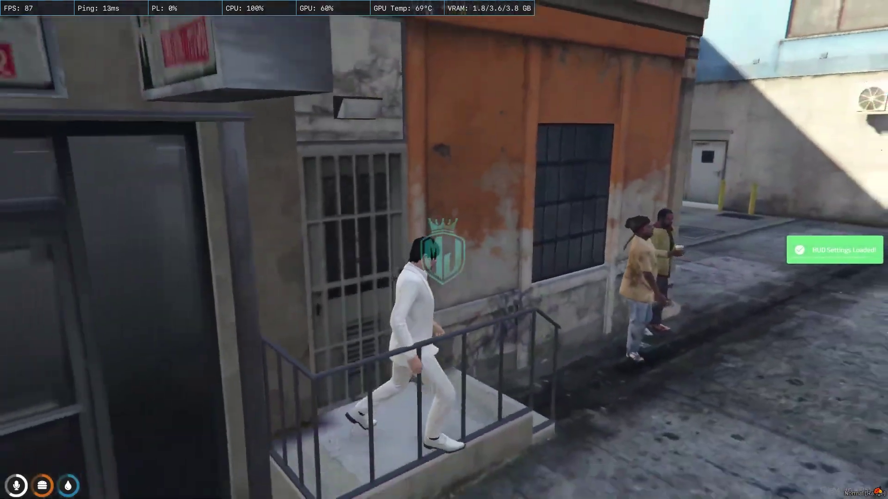
key("w")
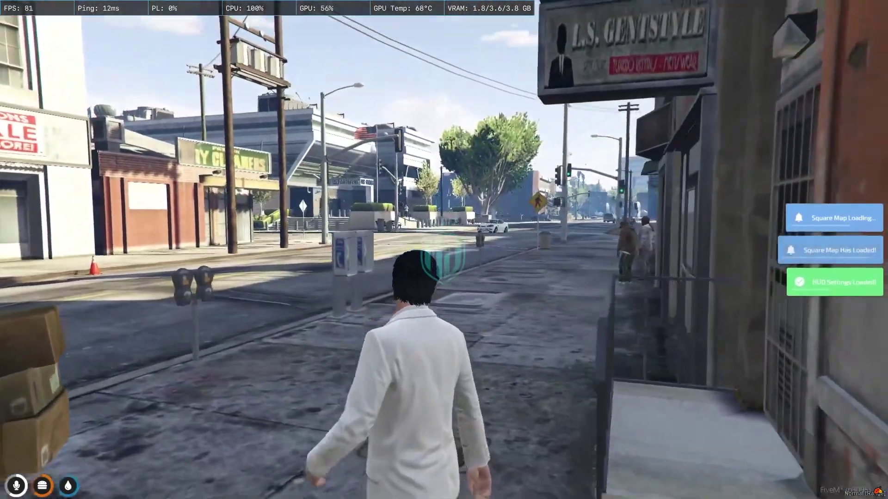
key("w")
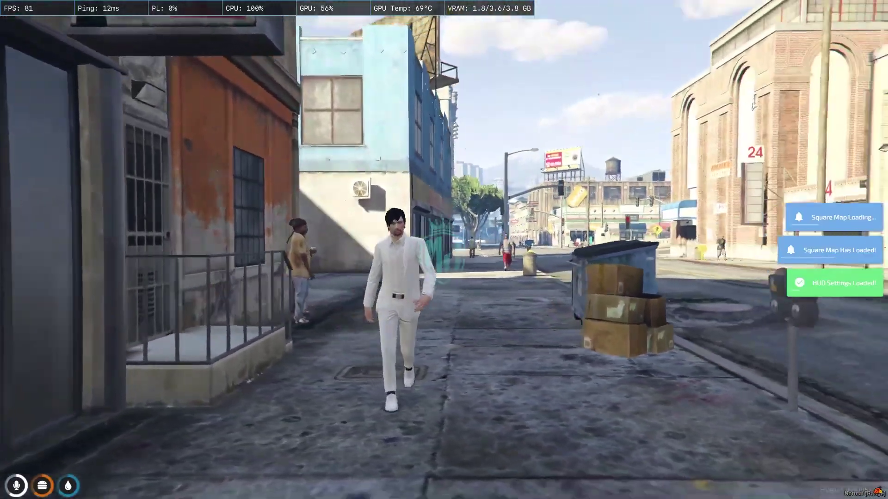
key("w")
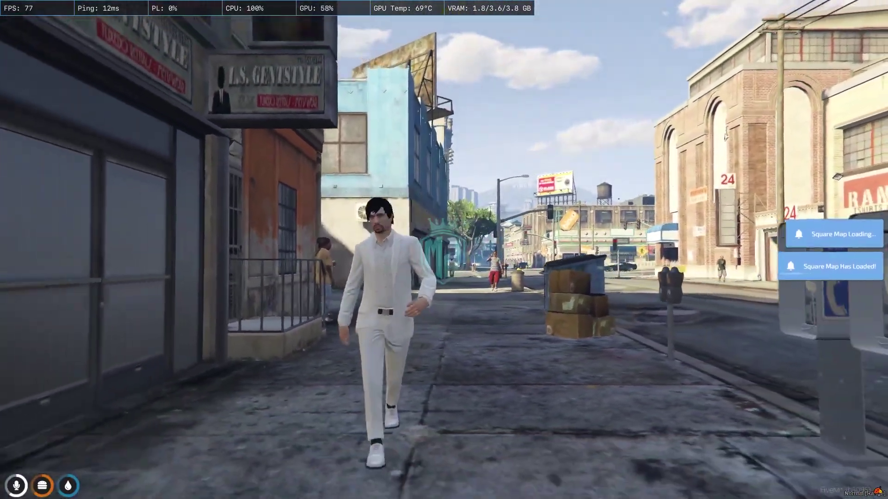
key("w")
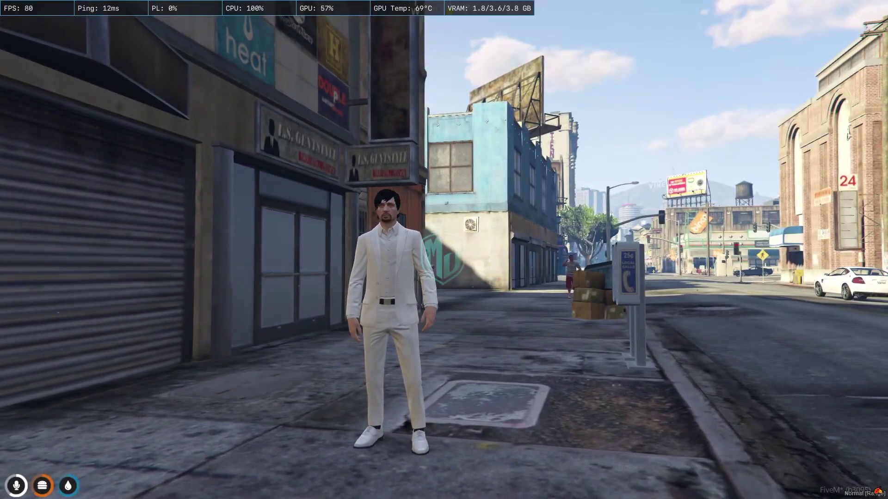
Scroll through the five Config.Spawns entries in cb-spawn-selector's settings.lua in VS Code.
key("super")
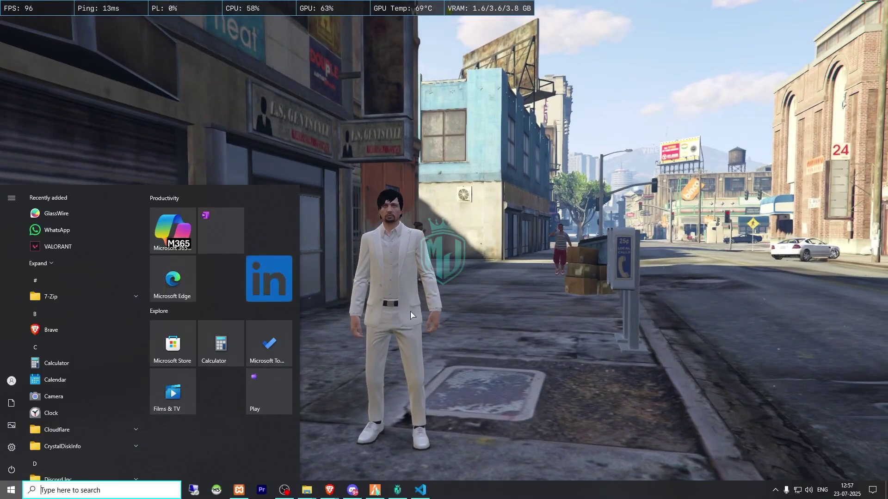
left_click(419, 490)
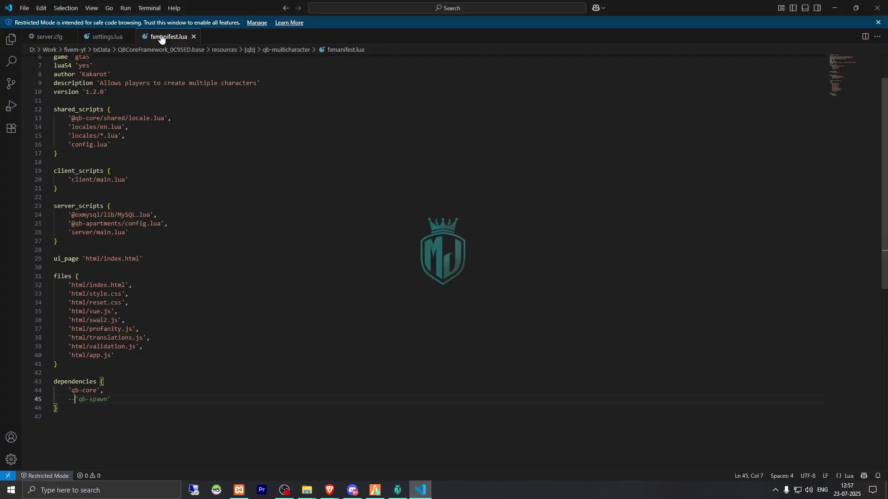
left_click(89, 38)
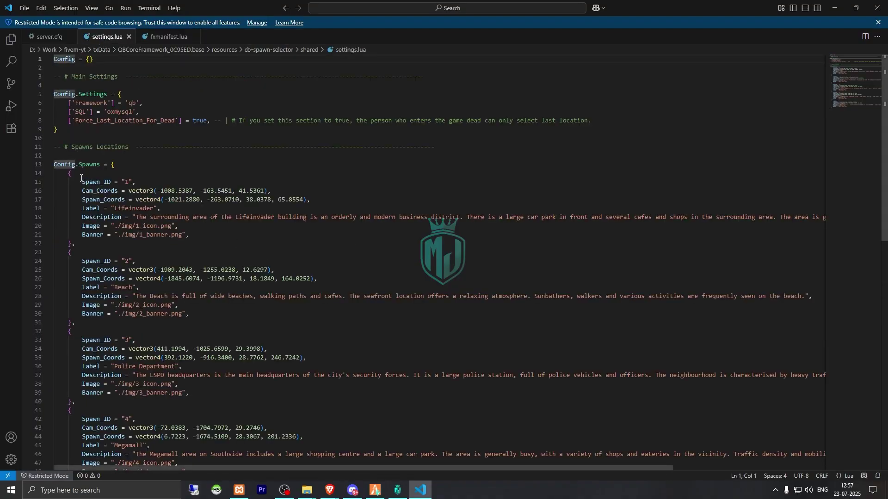
scroll(81, 178, "down", 7)
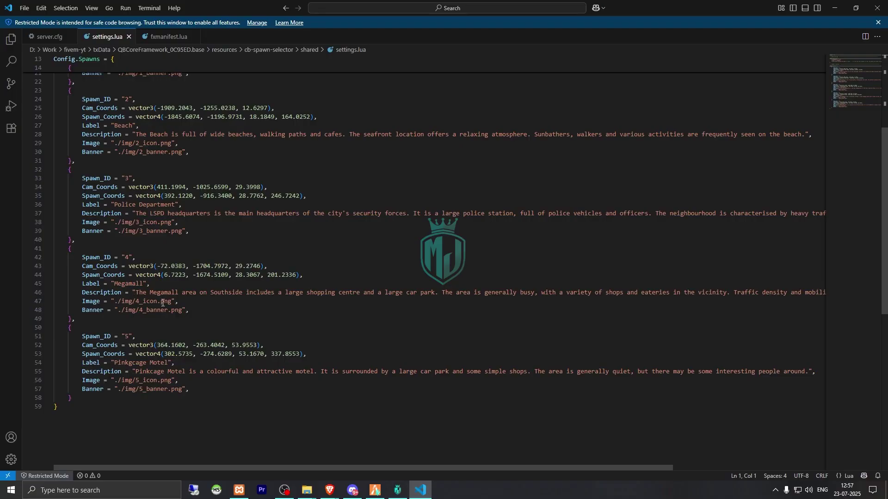
scroll(152, 258, "up", 1)
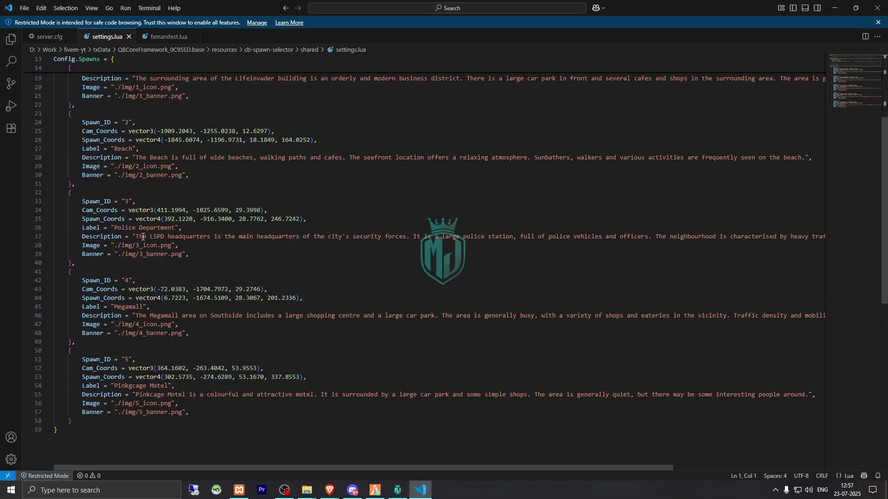
scroll(130, 308, "up", 4)
scroll(165, 189, "up", 2)
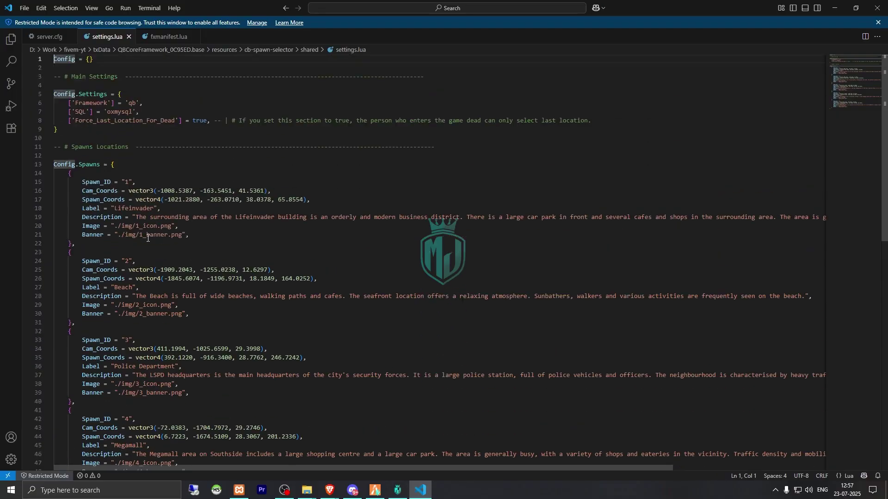
left_click(307, 490)
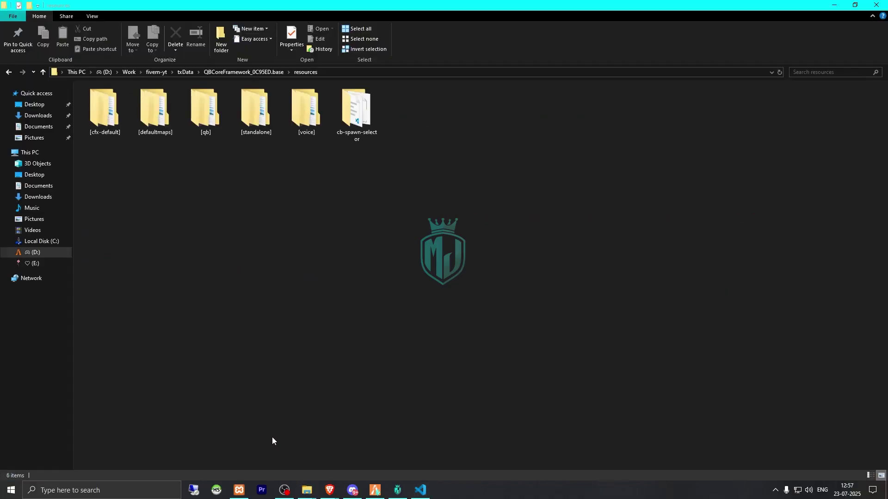
Open the cb-spawn-selector > html > img folder to list its 14 images.
double_click(360, 109)
double_click(122, 114)
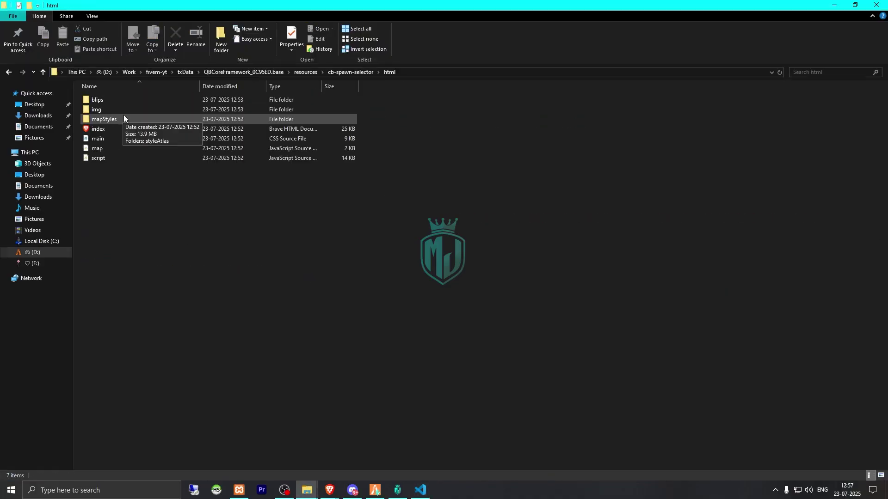
double_click(118, 109)
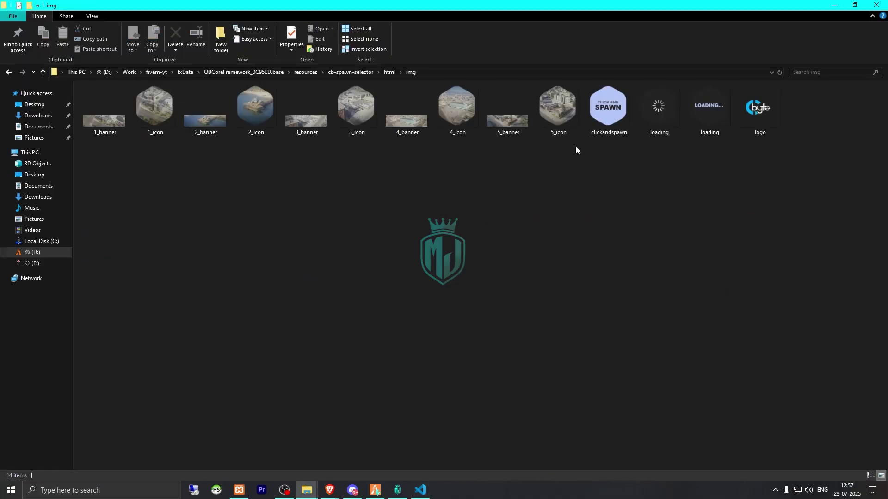
Select the logo, 1_banner and 1_icon images, then return to FiveM and walk the character.
left_click(761, 112)
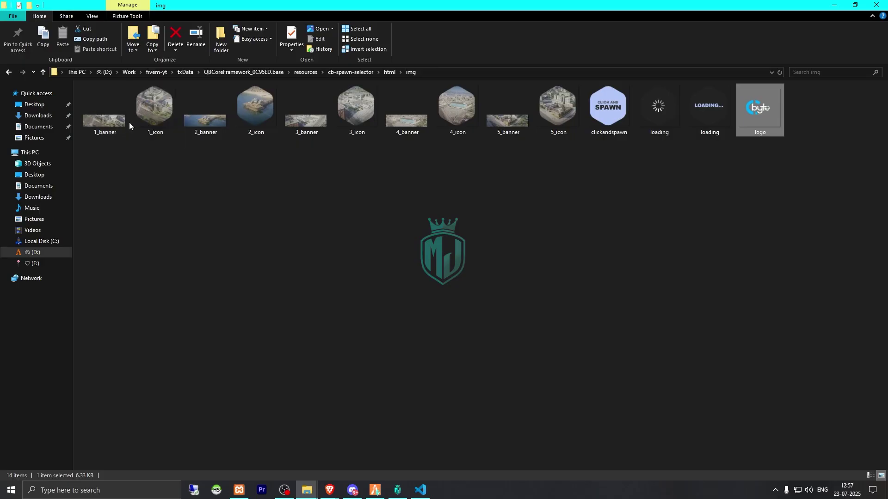
left_click(119, 133)
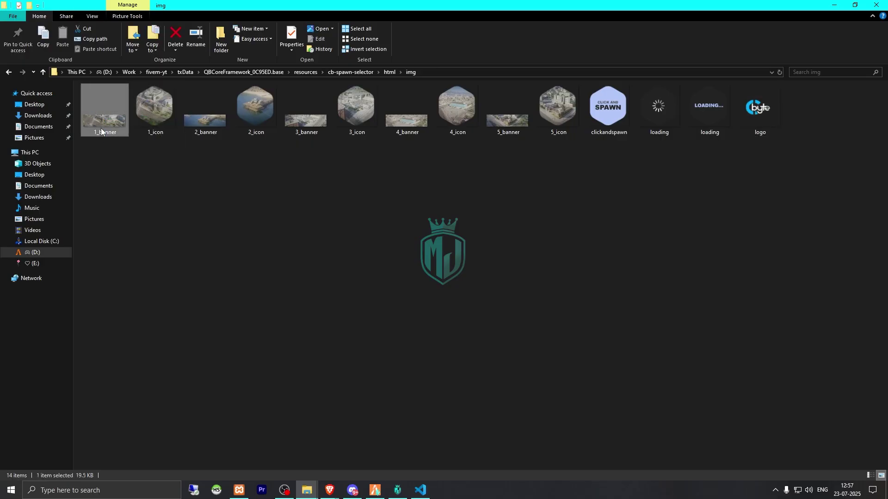
left_click(159, 117)
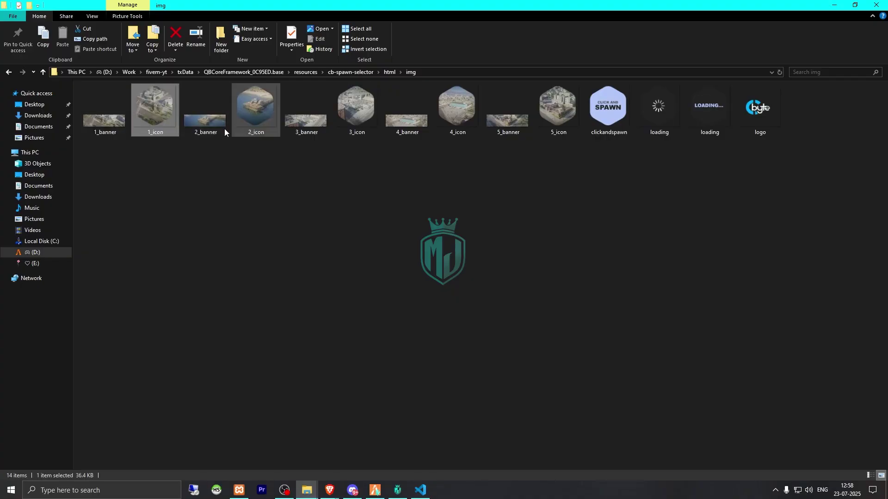
left_click(835, 6)
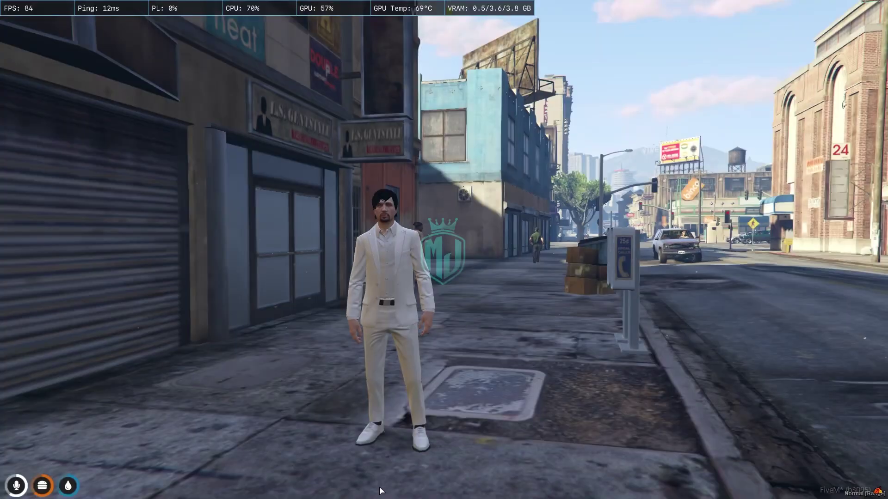
key("s")
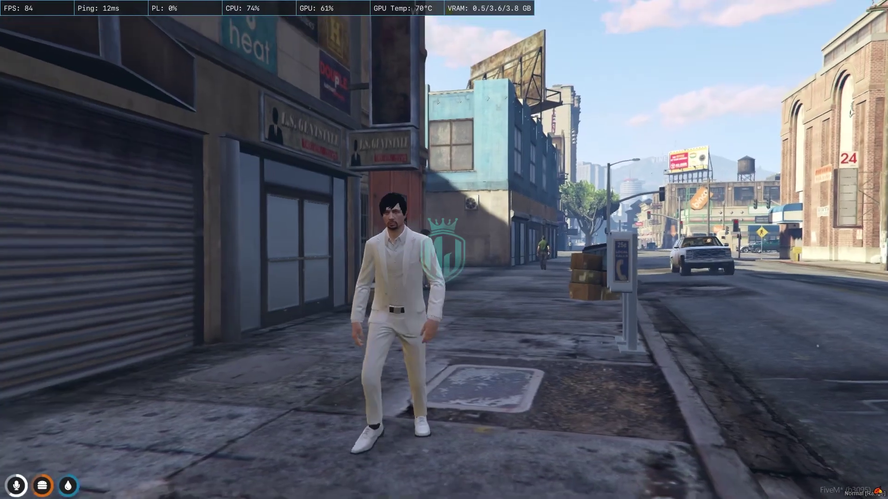